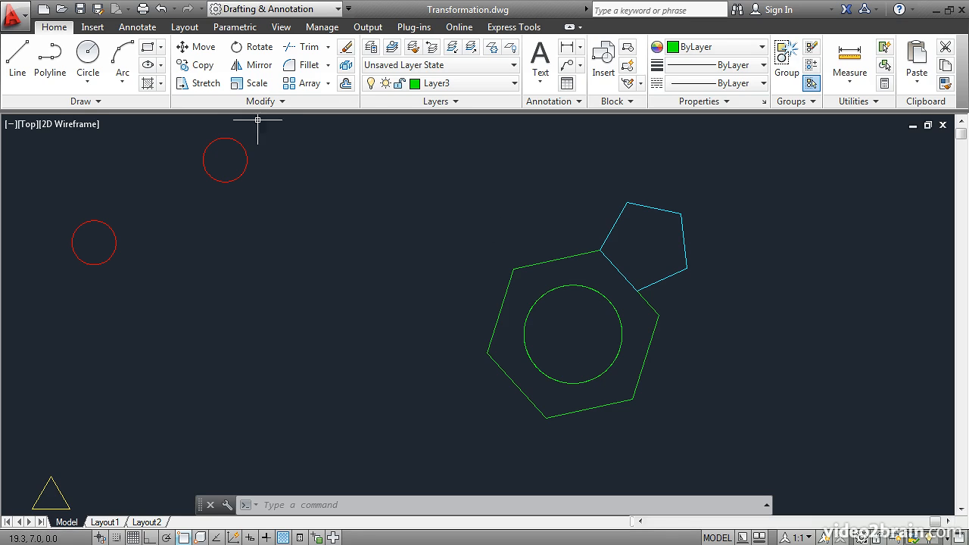
- Scale the uppermost red circle freehand about its centre to roughly three times its size
left_click(257, 87)
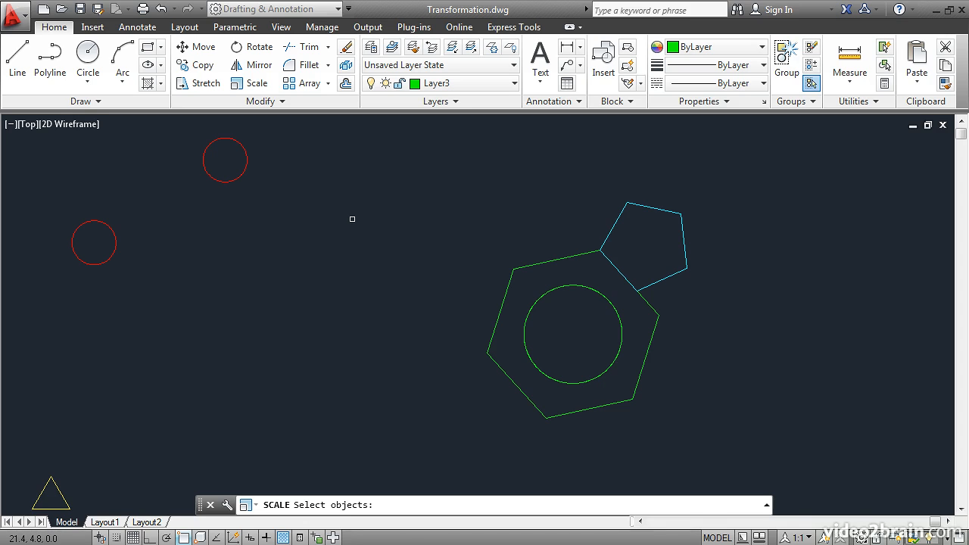
scroll(353, 219, "down", 2)
scroll(353, 218, "down", 2)
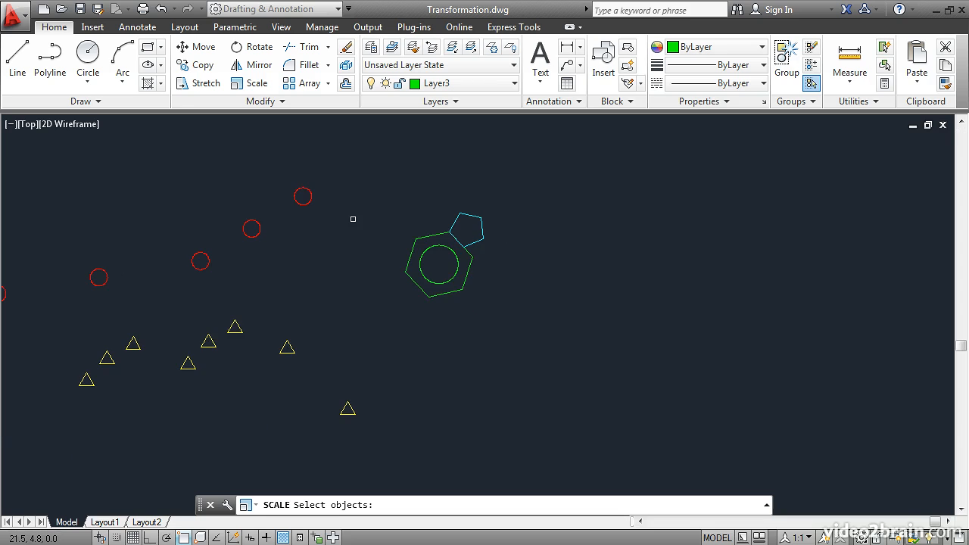
middle_click_drag(336, 251, 499, 254)
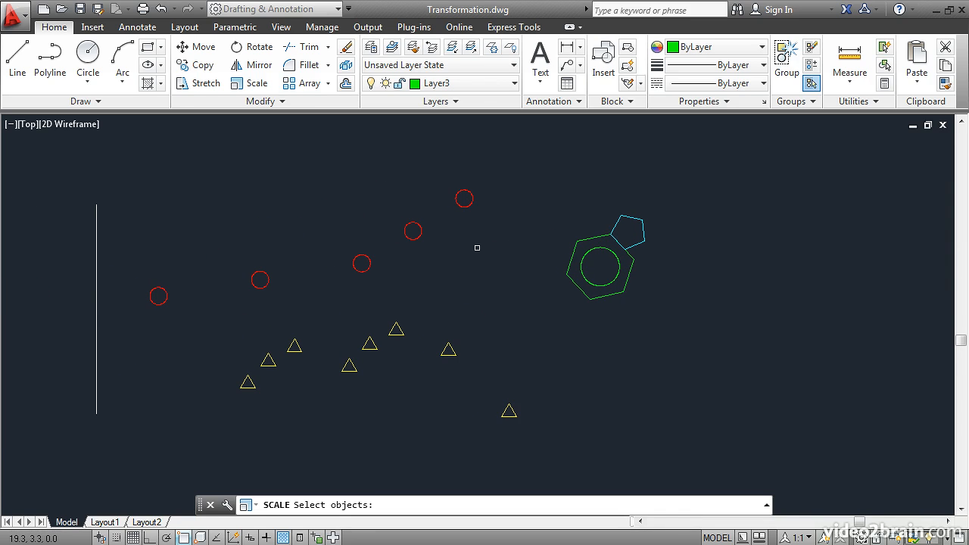
left_click(467, 207)
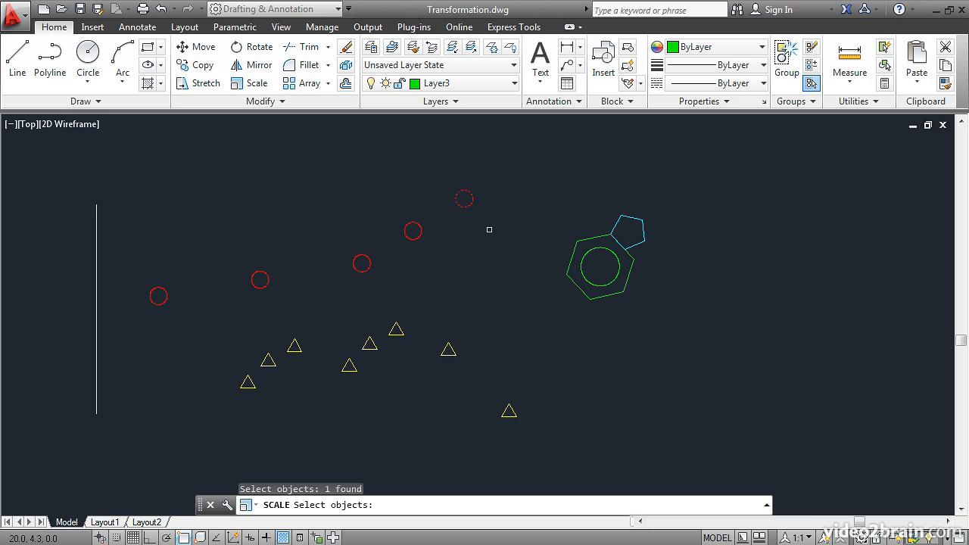
key("Return")
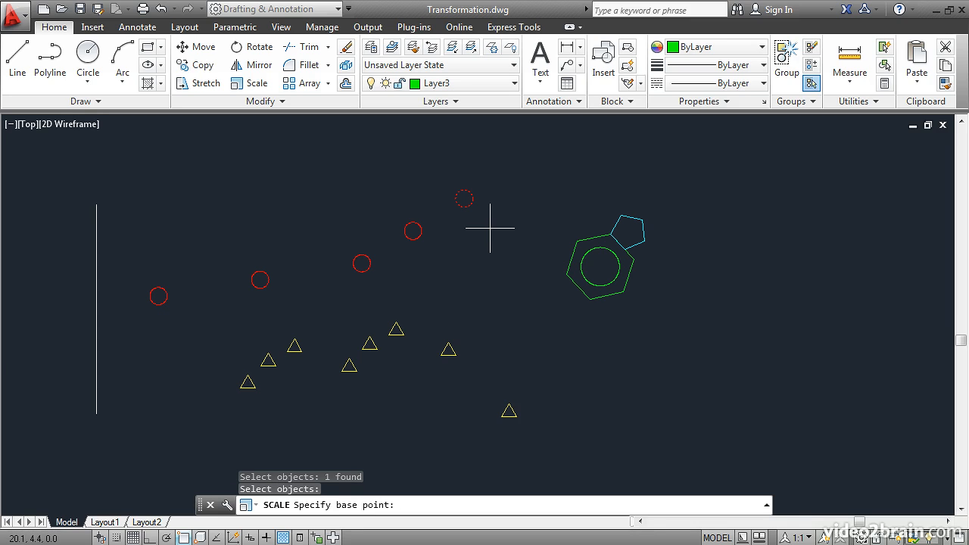
left_click(464, 199)
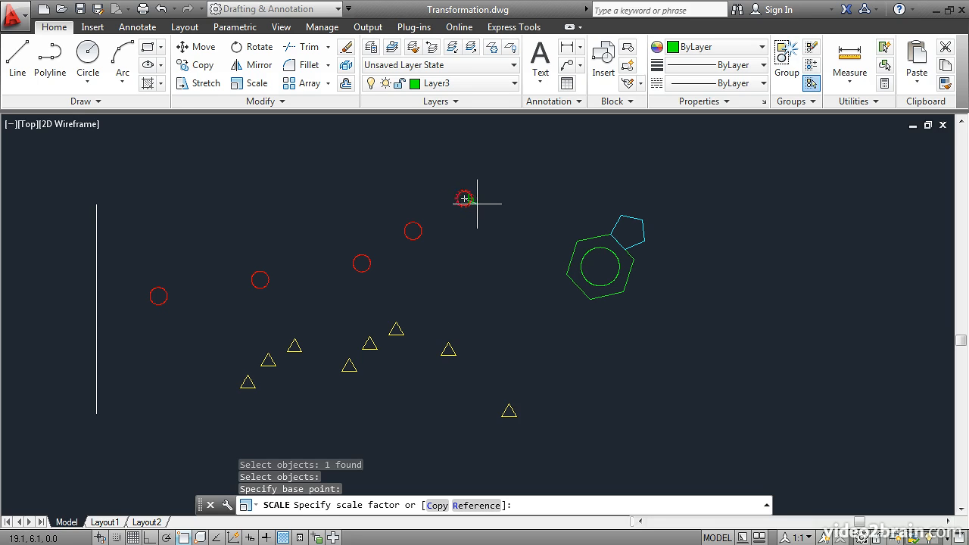
left_click(521, 209)
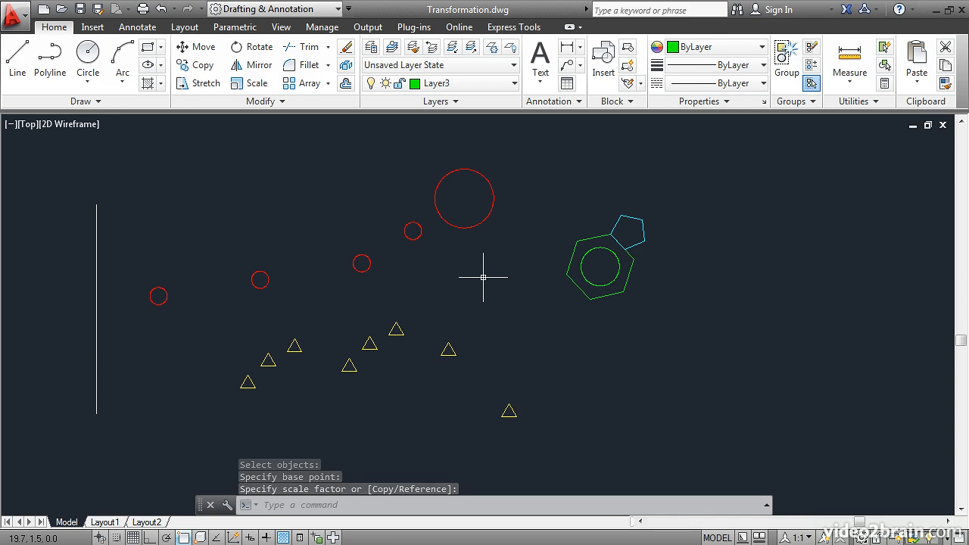
- Scale the second red circle from the vertical white line about its centre by a factor of 2
left_click(254, 83)
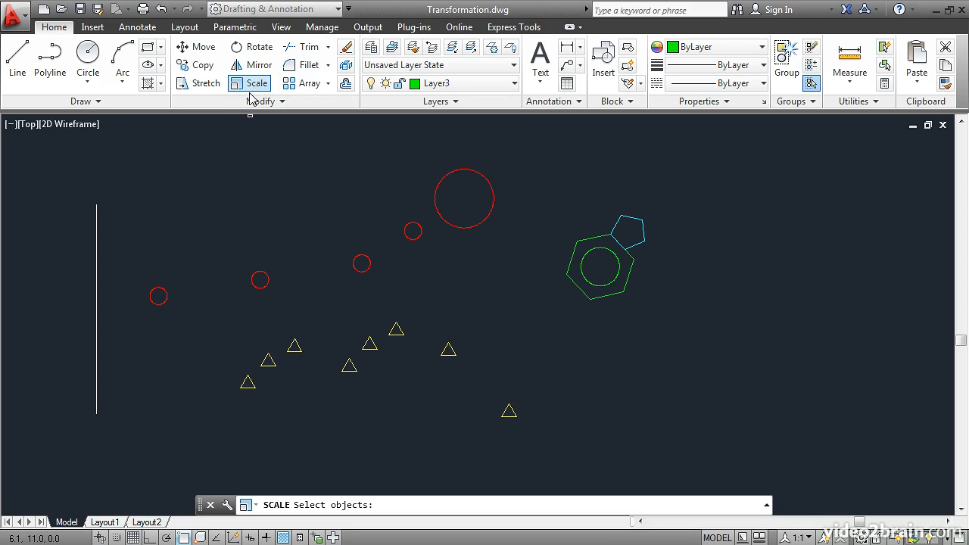
left_click(254, 273)
key("Return")
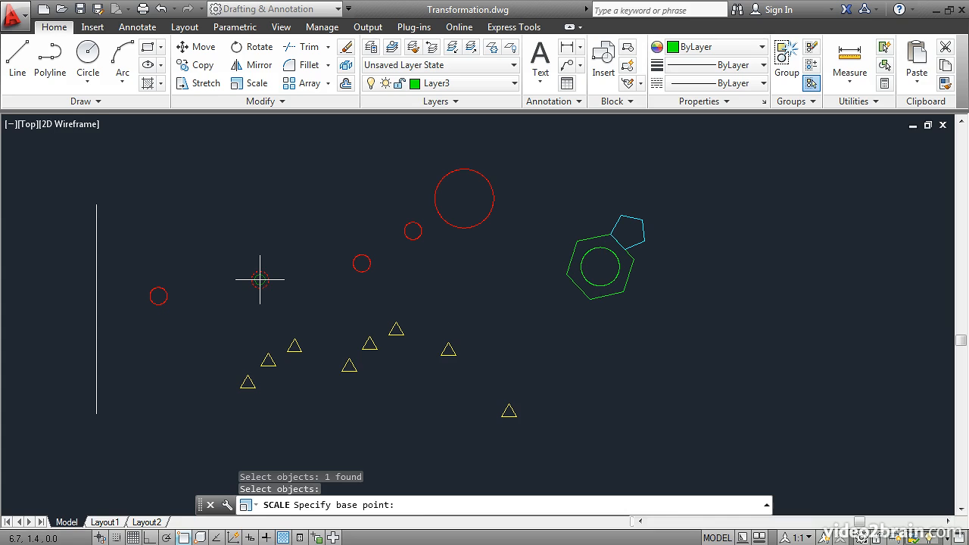
left_click(260, 280)
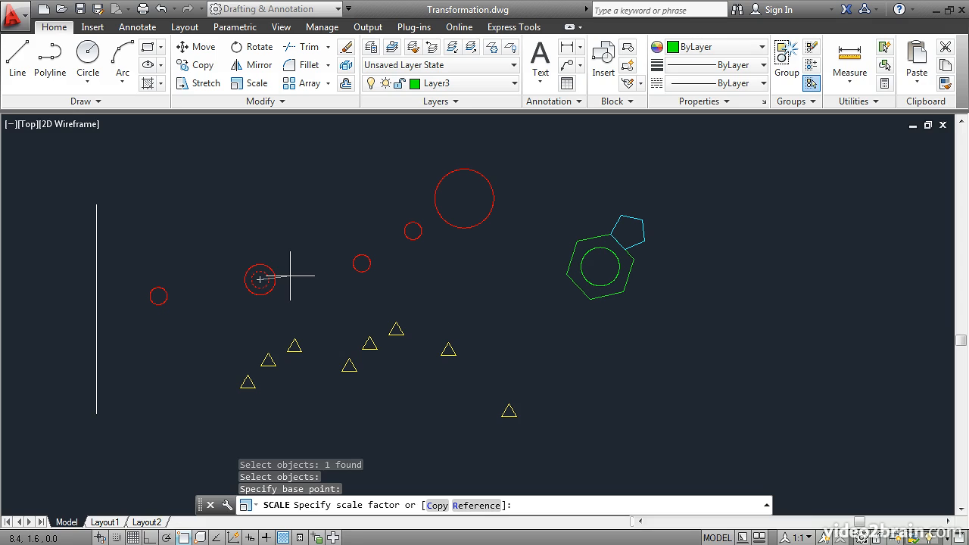
type("2")
key("Return")
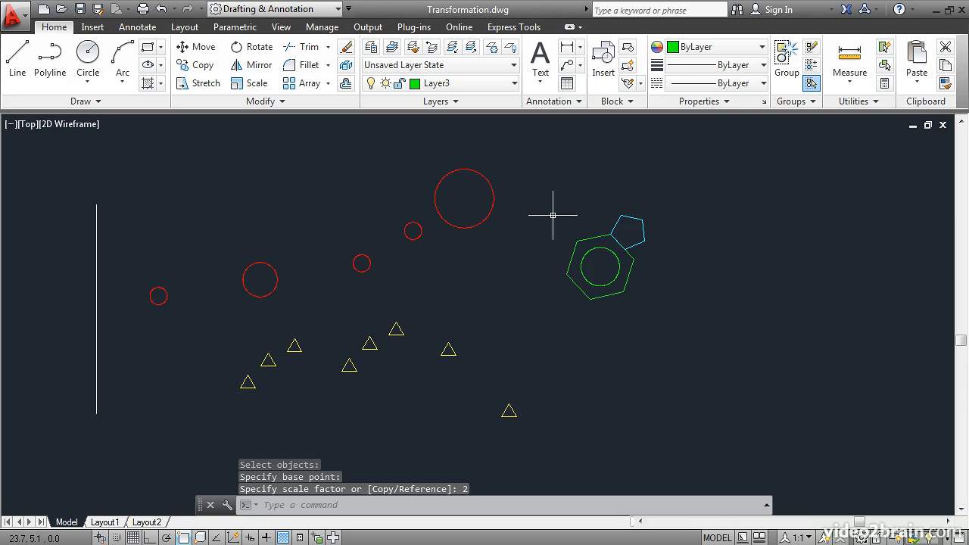
- Scale the cyan pentagon by reference from its upper shared corner with the hexagon, so its adjoining side matches the full hexagon side
scroll(633, 229, "up", 4)
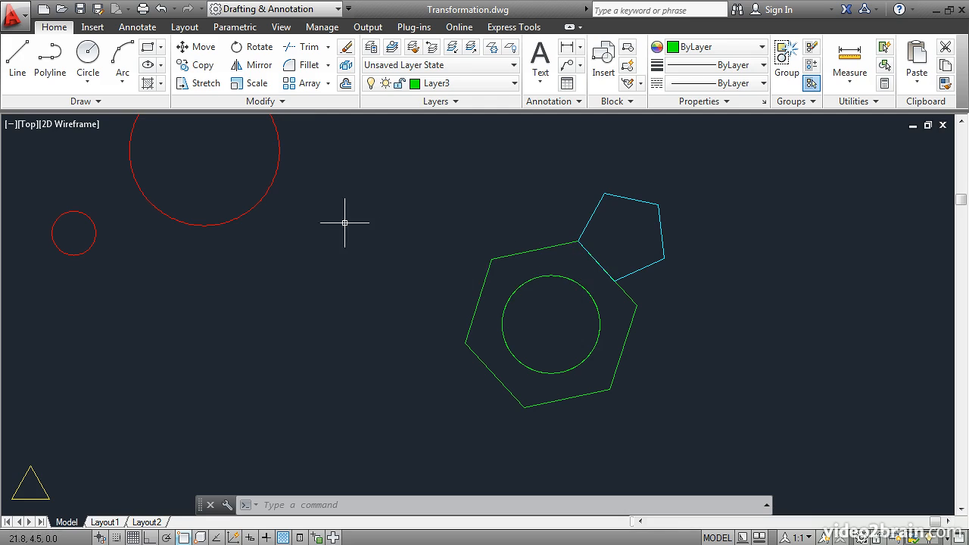
left_click(253, 85)
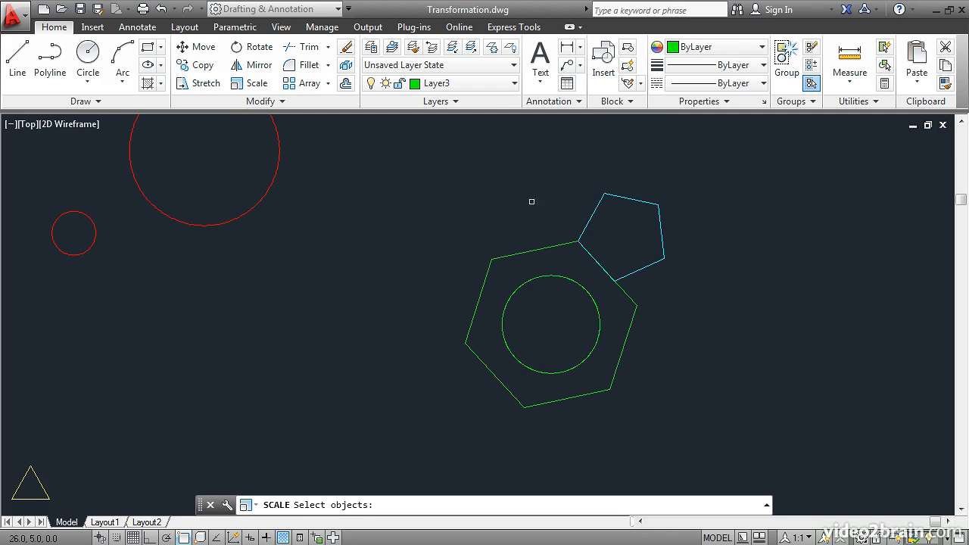
left_click(586, 227)
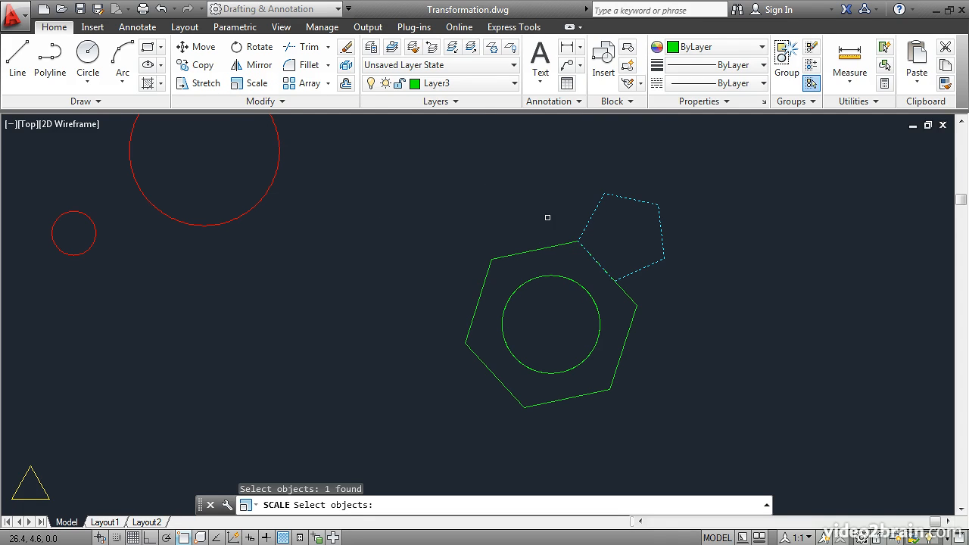
key("Return")
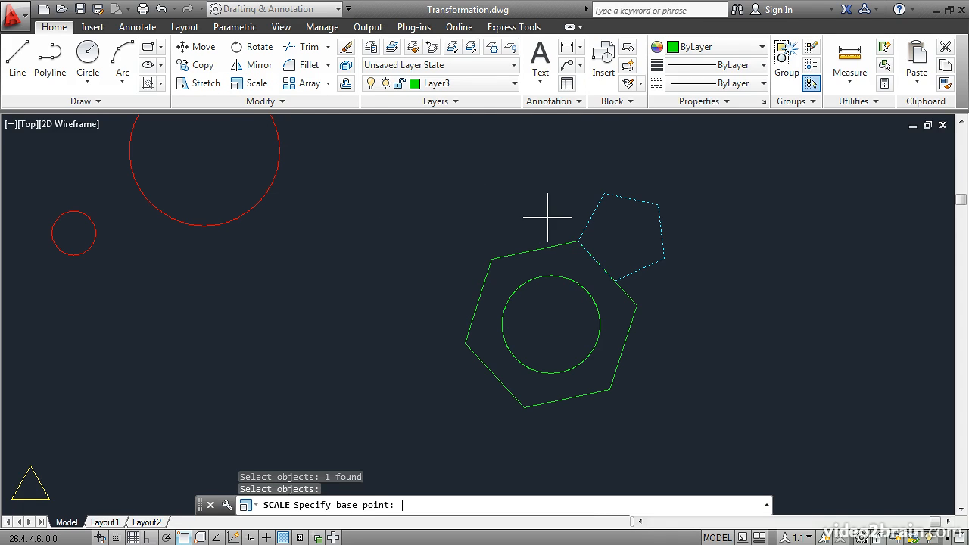
left_click(577, 241)
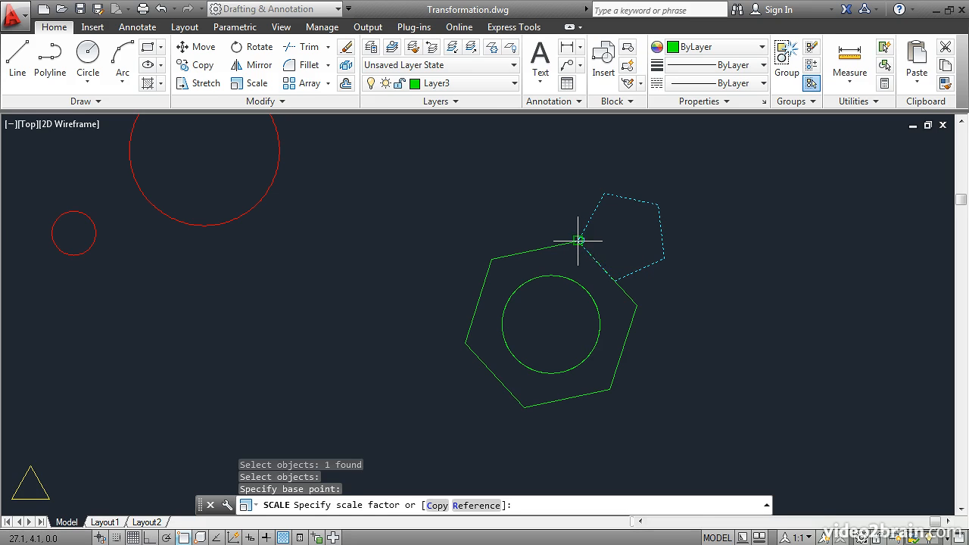
left_click(485, 505)
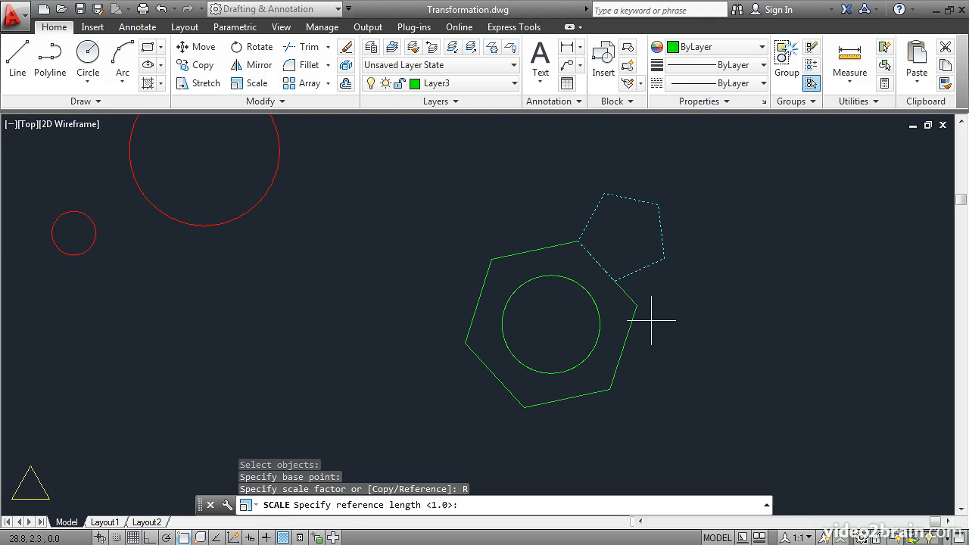
left_click(577, 241)
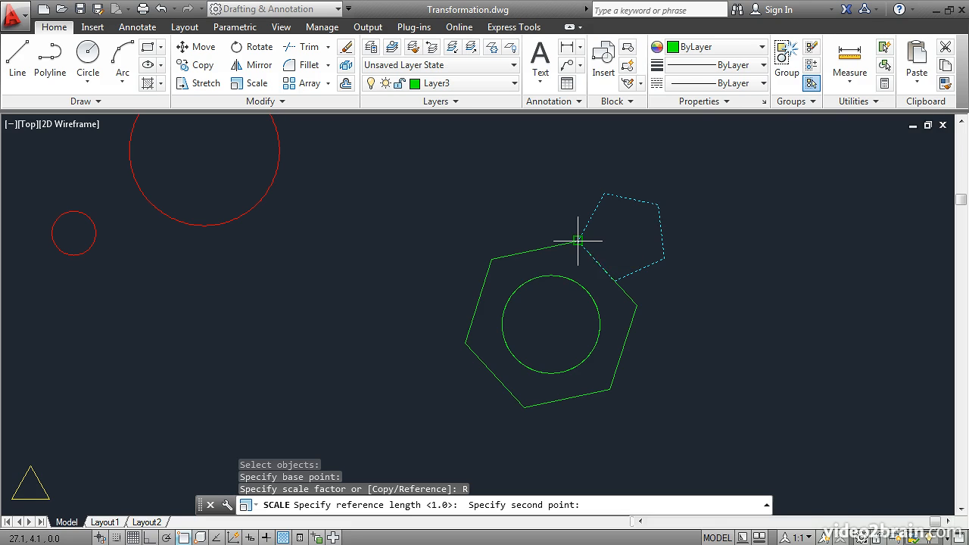
left_click(614, 281)
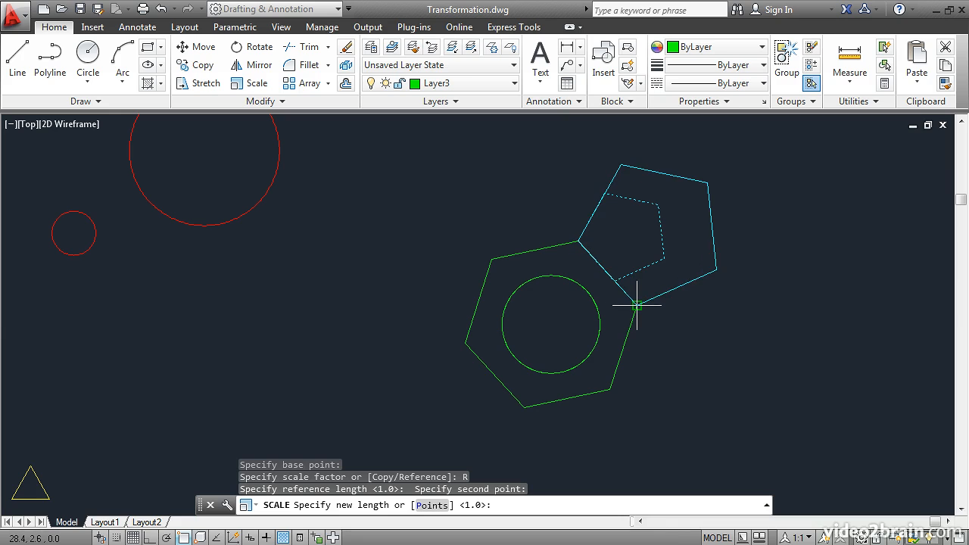
left_click(637, 305)
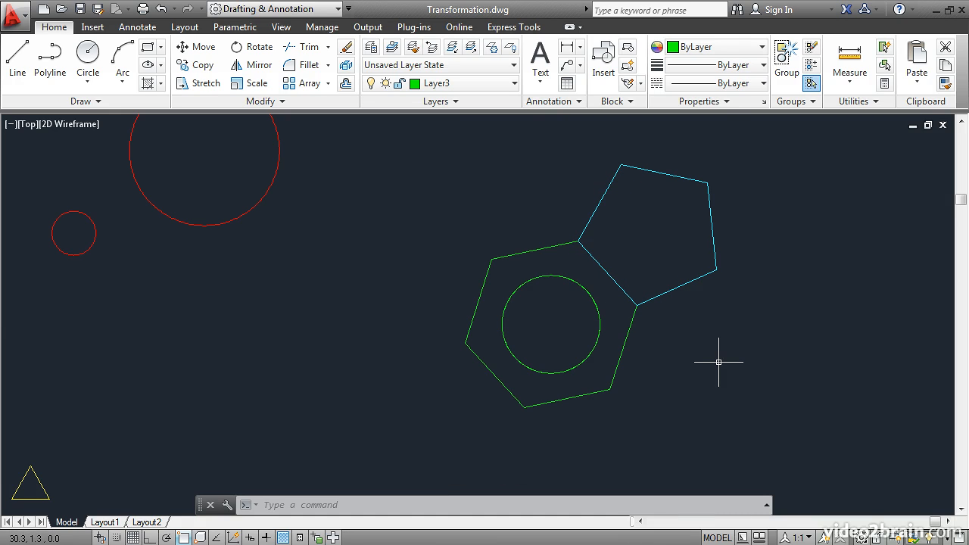
- Mirror the three red circles farthest from the vertical white line across that line, keeping the source objects
scroll(245, 320, "down", 4)
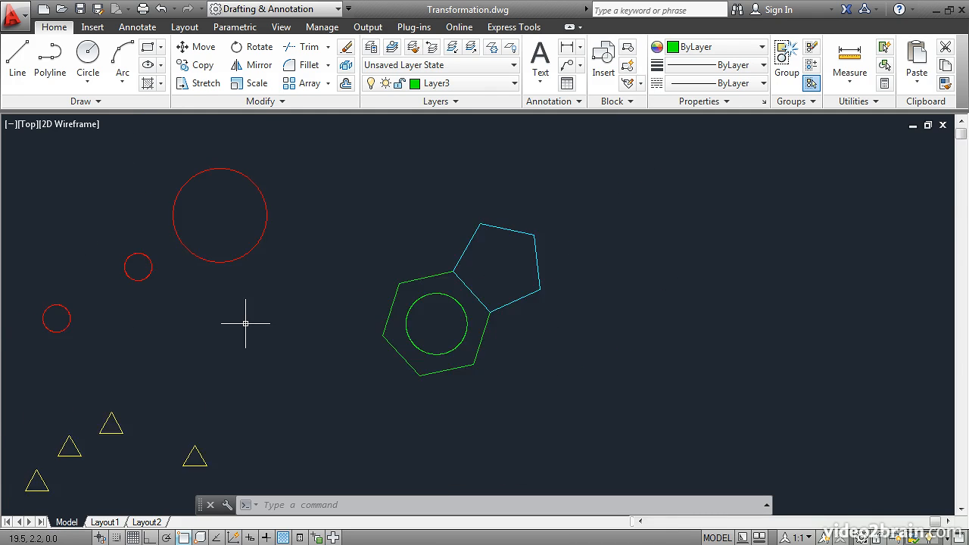
mouse_move(165, 349)
middle_mouse_down()
mouse_move(336, 318)
mouse_move(552, 299)
middle_mouse_up()
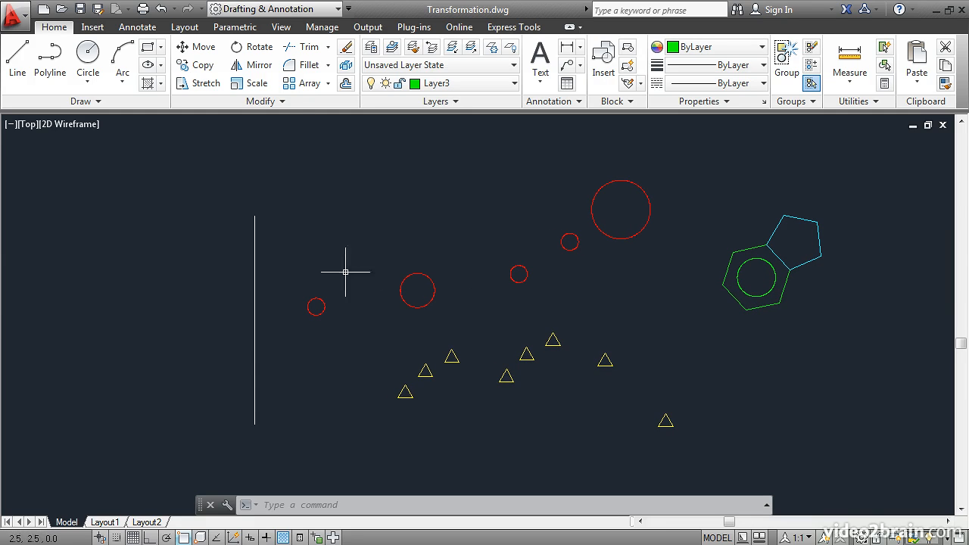
left_click(256, 67)
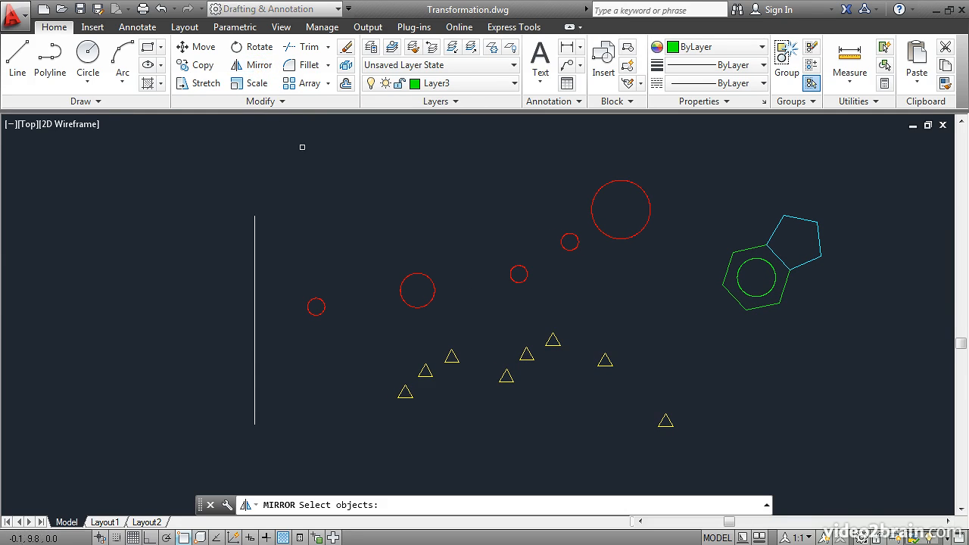
left_click(662, 312)
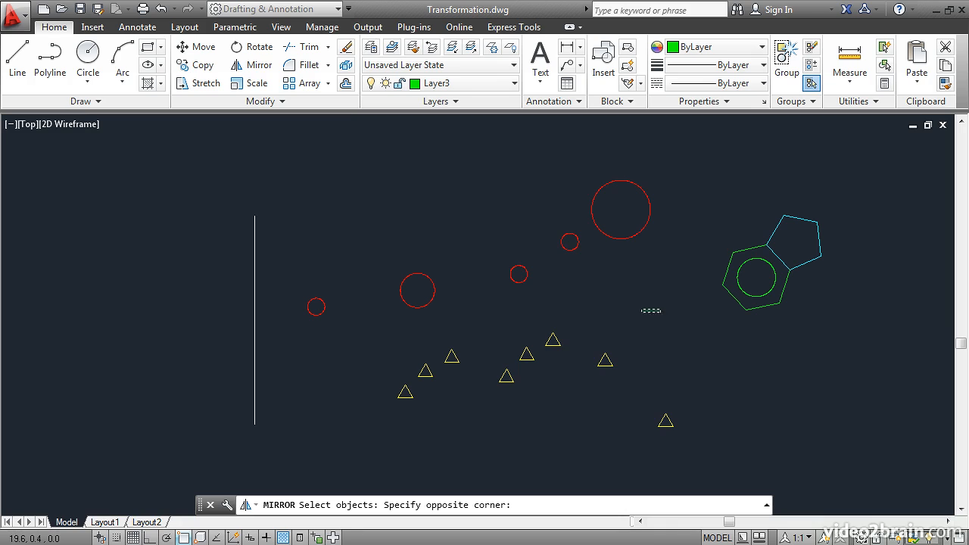
left_click(490, 173)
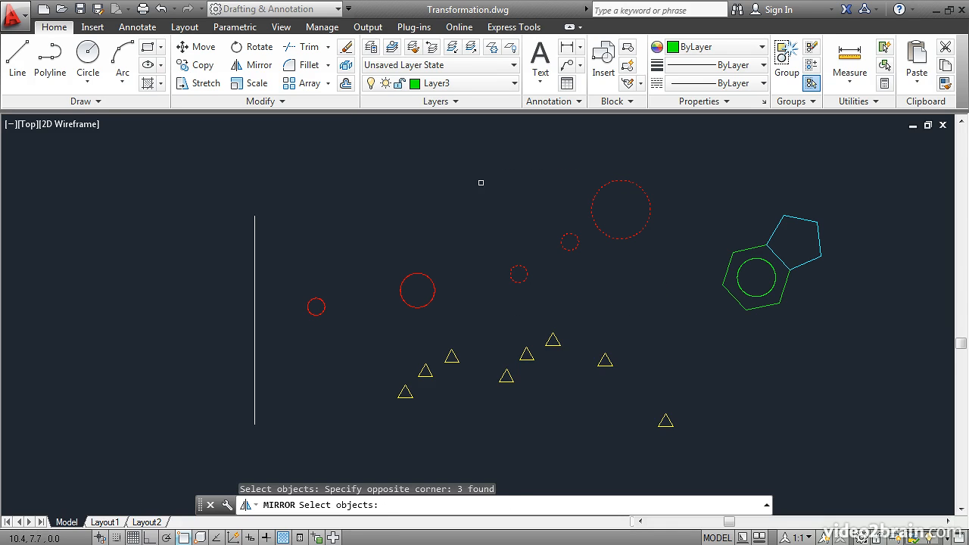
key("Return")
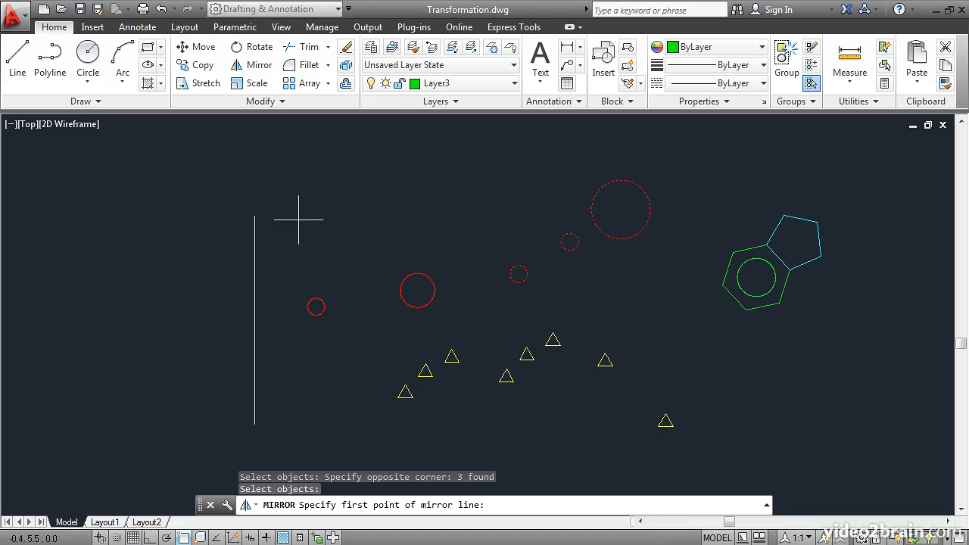
left_click(255, 215)
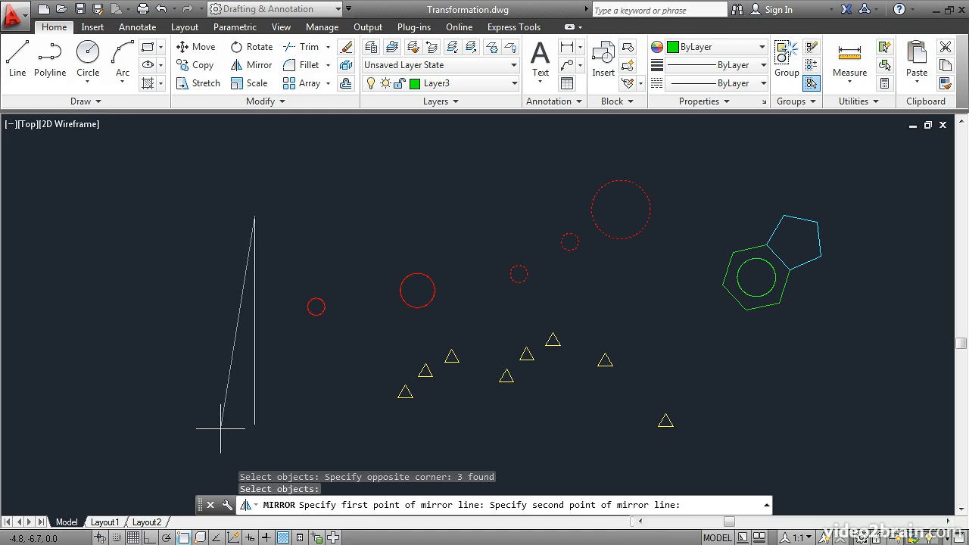
left_click(255, 425)
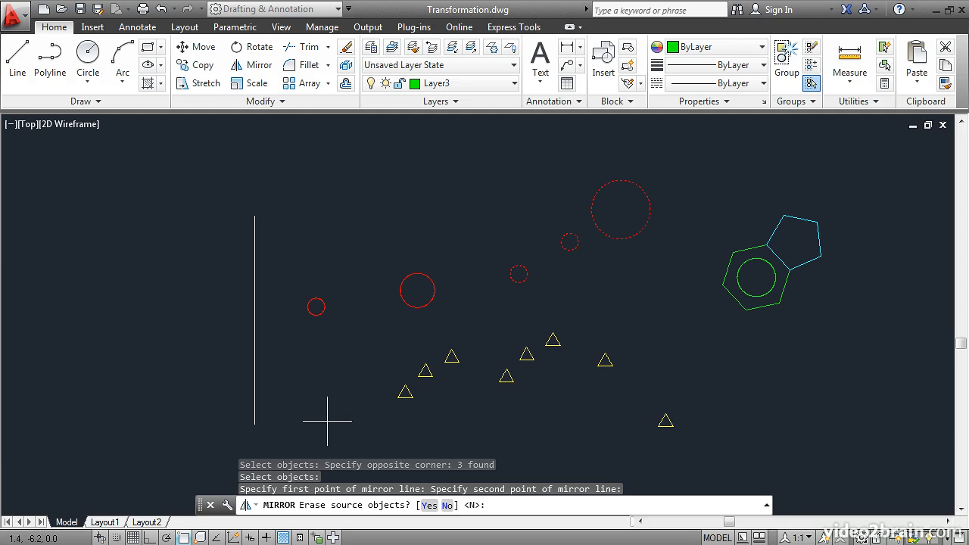
left_click(448, 505)
- Mirror the three yellow triangles nearest the vertical white line across that line, erasing the source objects
middle_click_drag(209, 364, 417, 376)
scroll(416, 377, "down", 2)
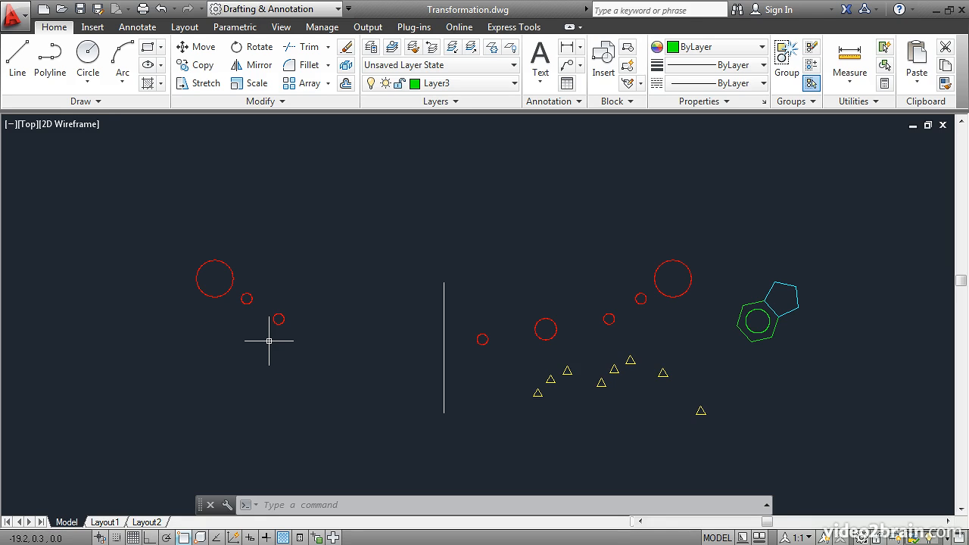
left_click(256, 65)
left_click(581, 420)
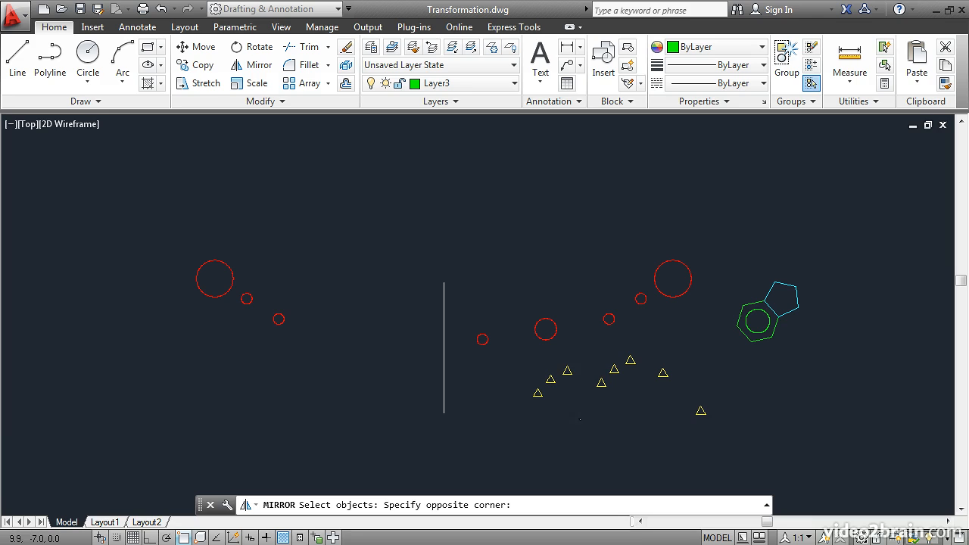
left_click(517, 367)
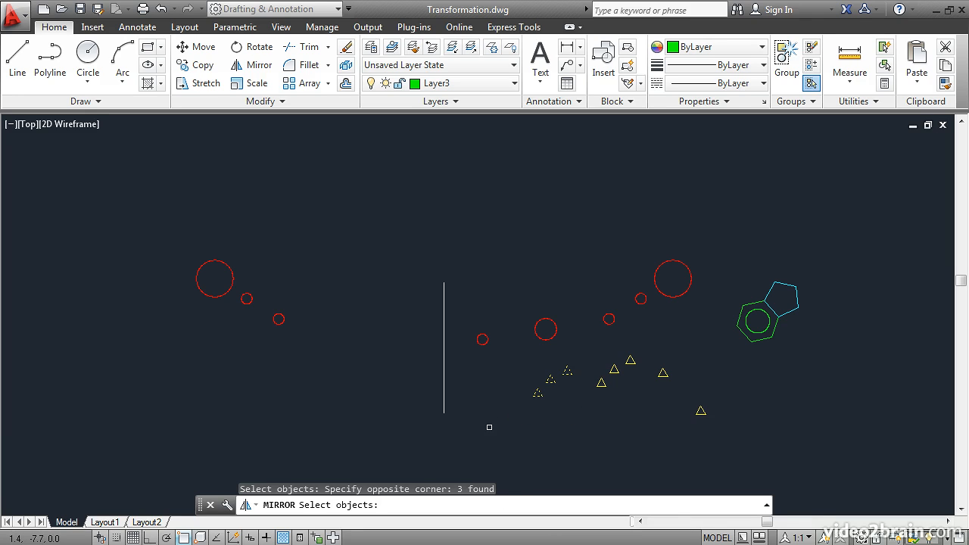
key("Return")
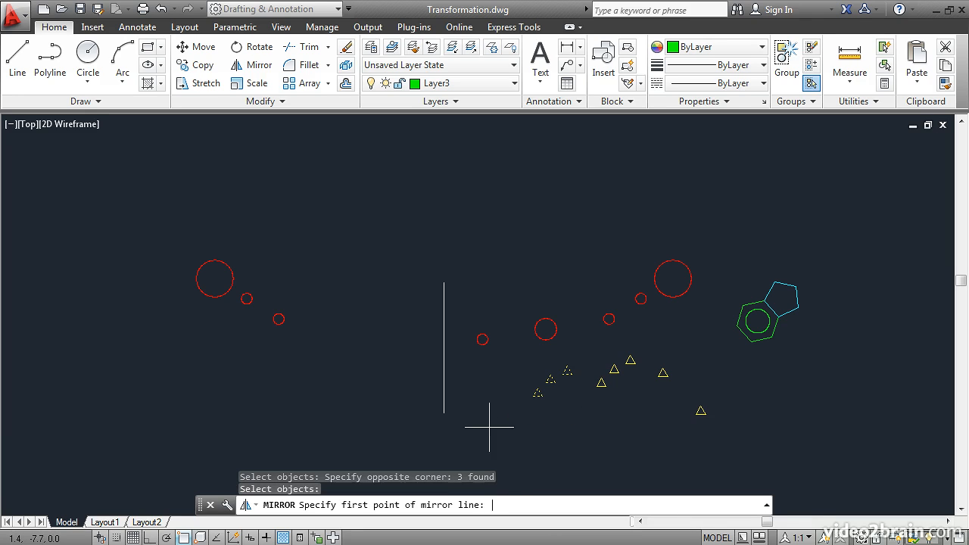
left_click(444, 283)
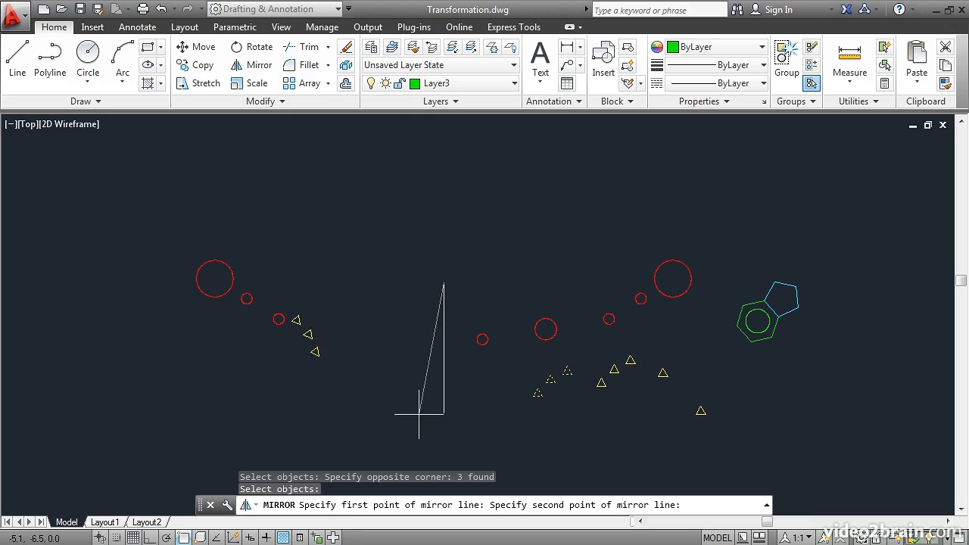
left_click(444, 414)
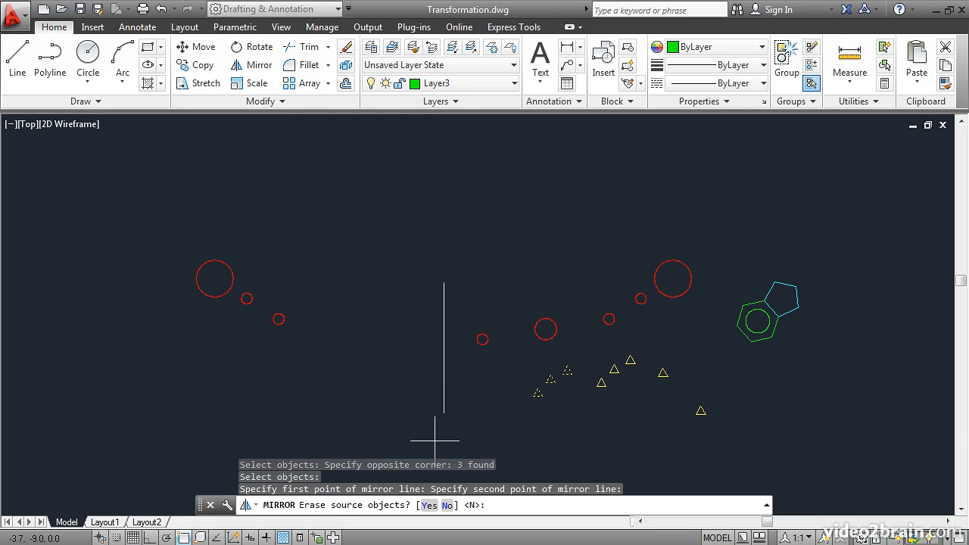
left_click(428, 506)
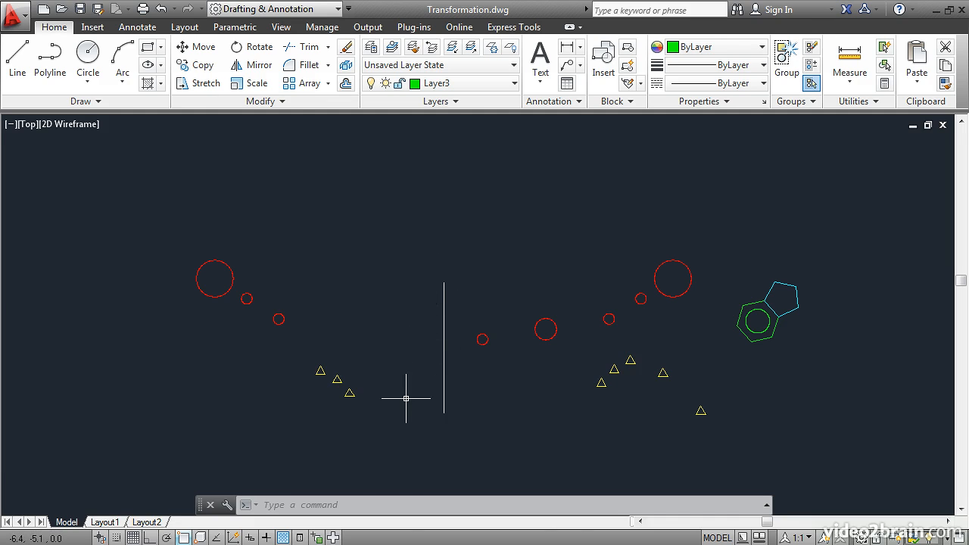
- Mirror the three red circles left of the vertical white line upward across a horizontal Ortho-constrained axis above them, keeping the source objects
left_click(255, 65)
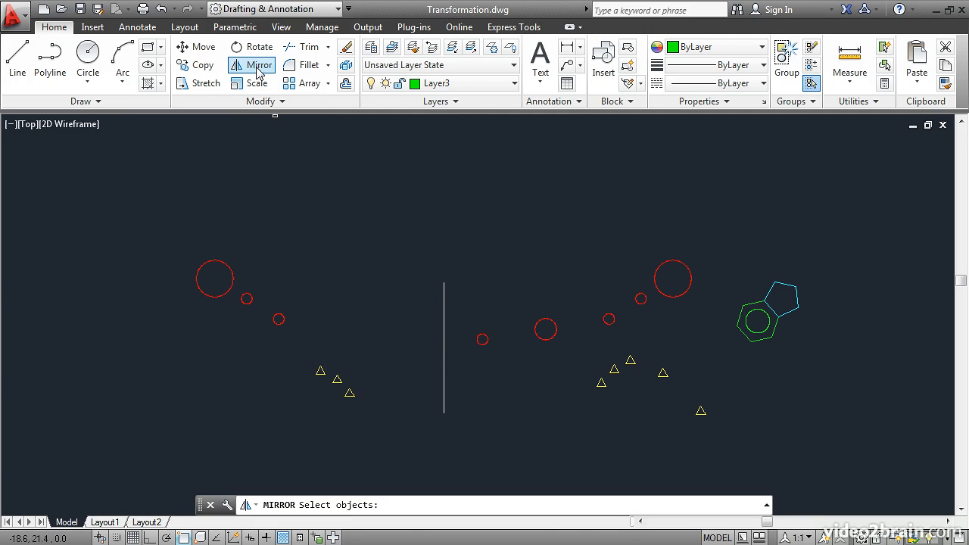
left_click(299, 331)
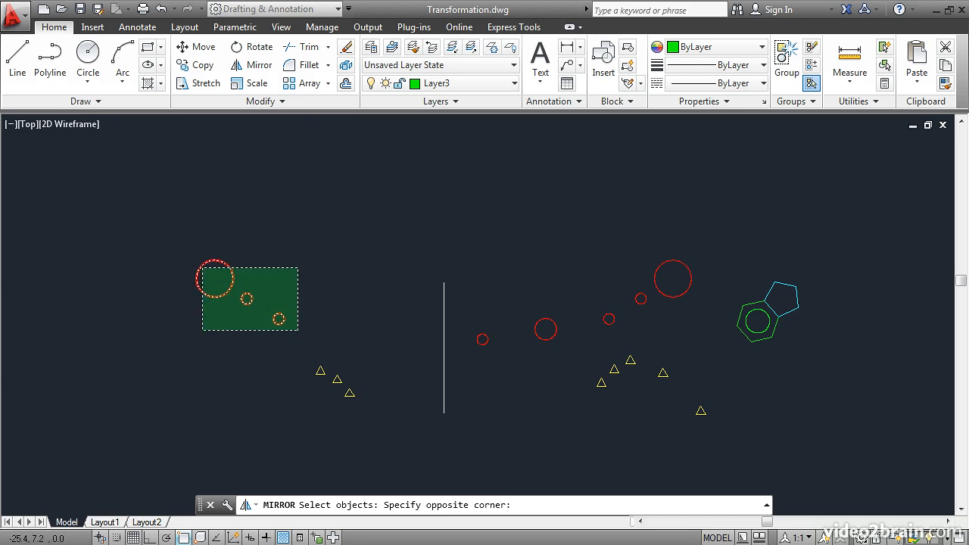
left_click(190, 246)
key("Return")
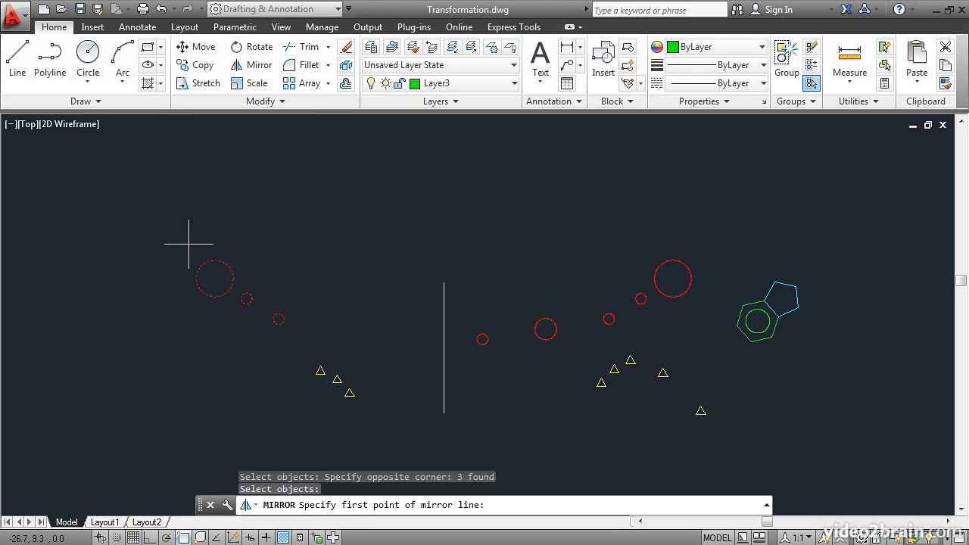
left_click(189, 242)
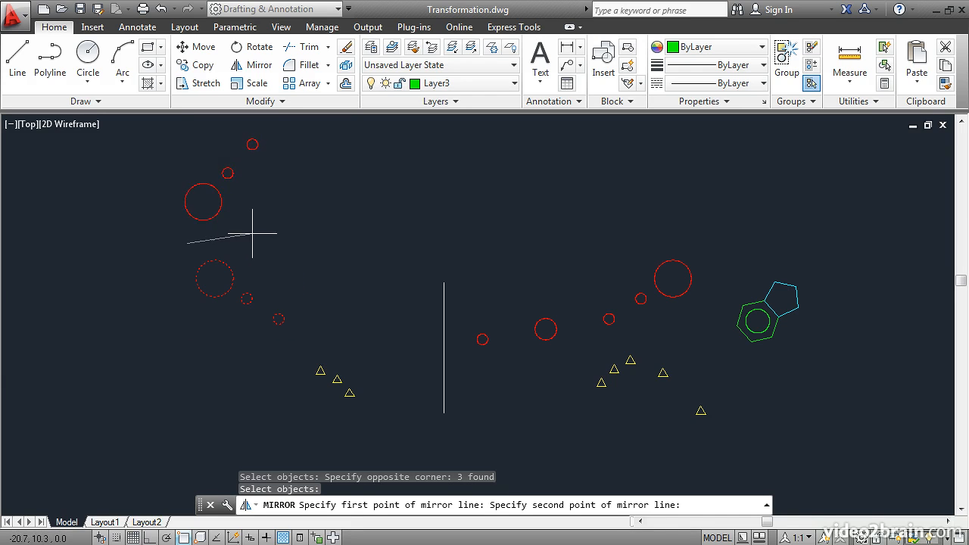
left_click(149, 538)
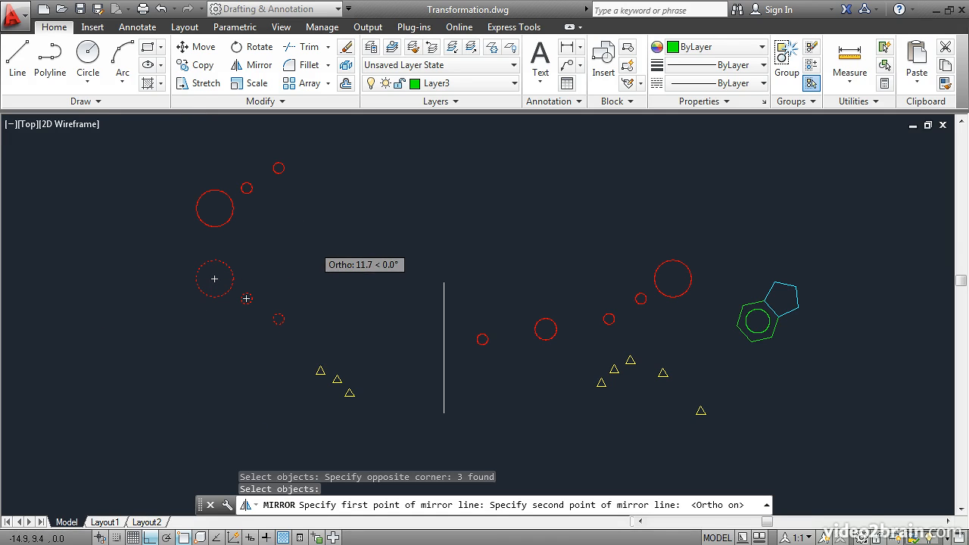
left_click(318, 244)
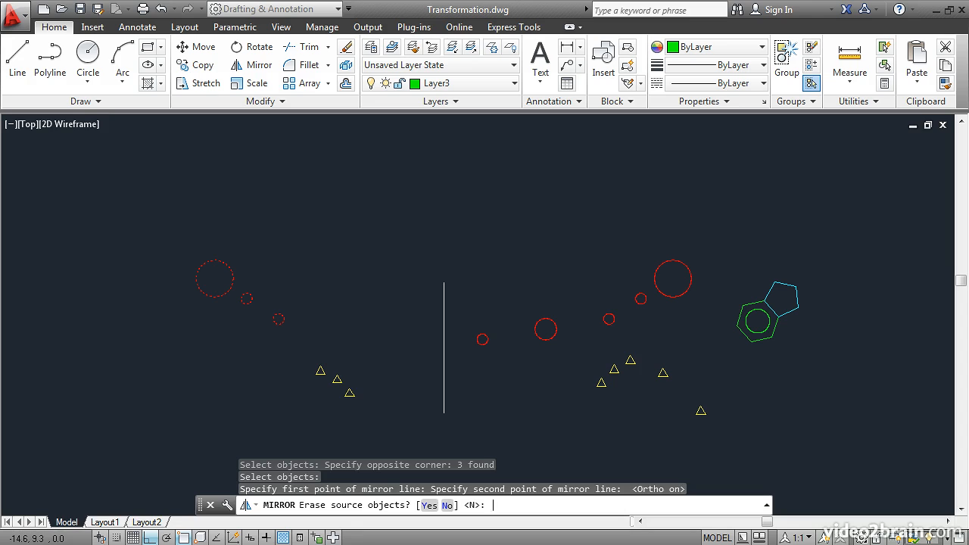
key("Return")
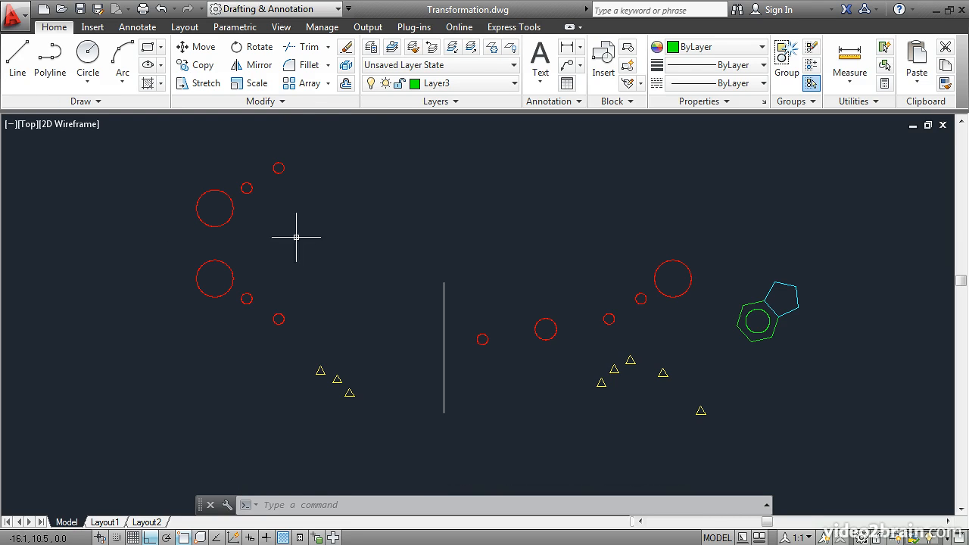
- Offset the vertical white line at a distance of 1, creating two successive parallel lines to its left and one to its right
left_click(346, 83)
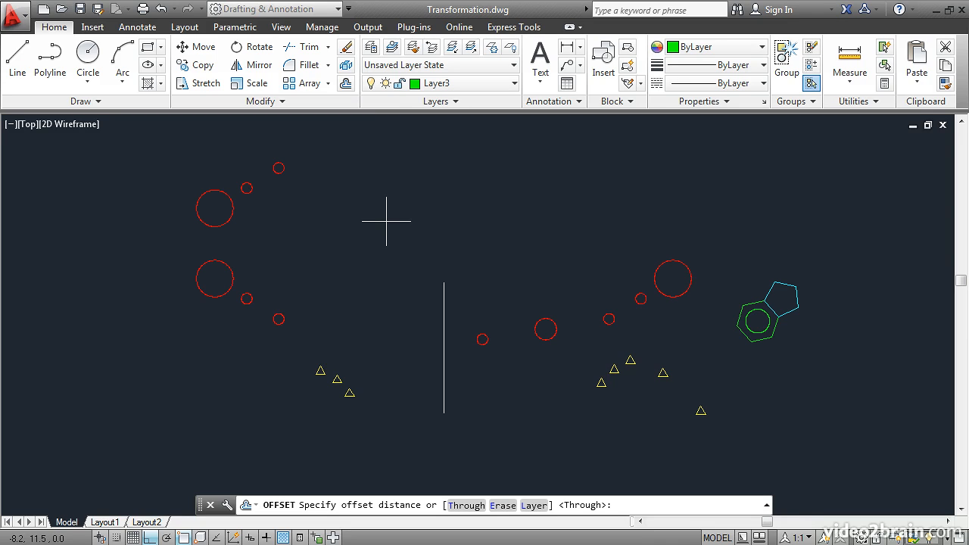
type("1")
key("Return")
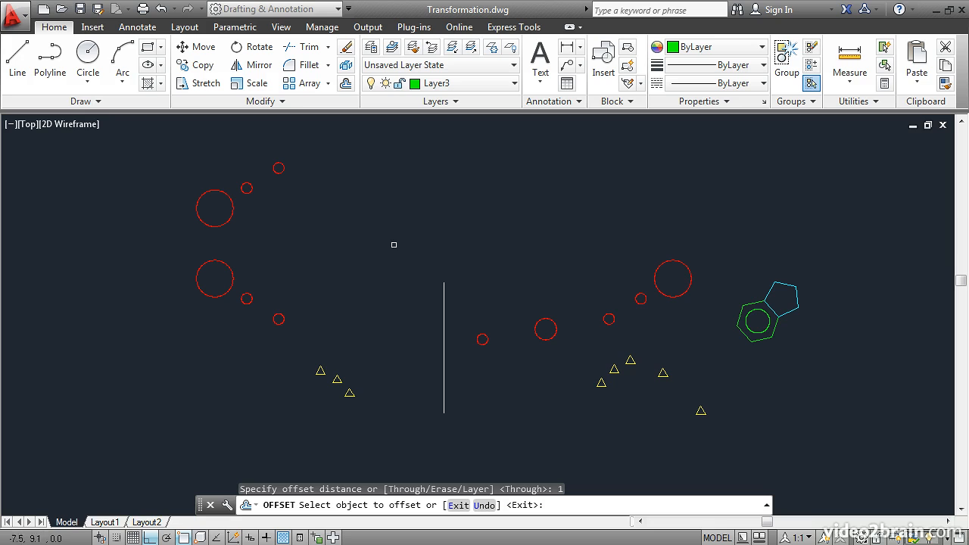
left_click(442, 303)
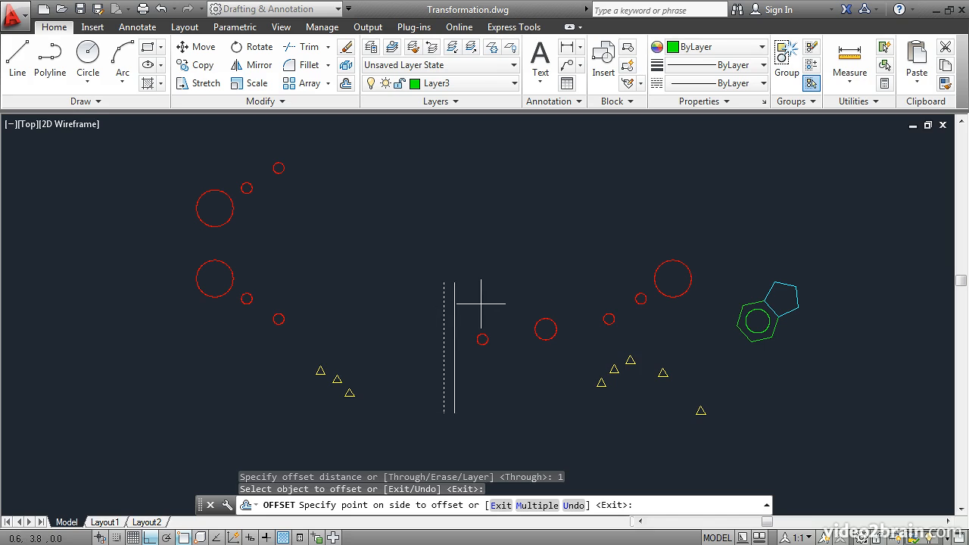
left_click(402, 309)
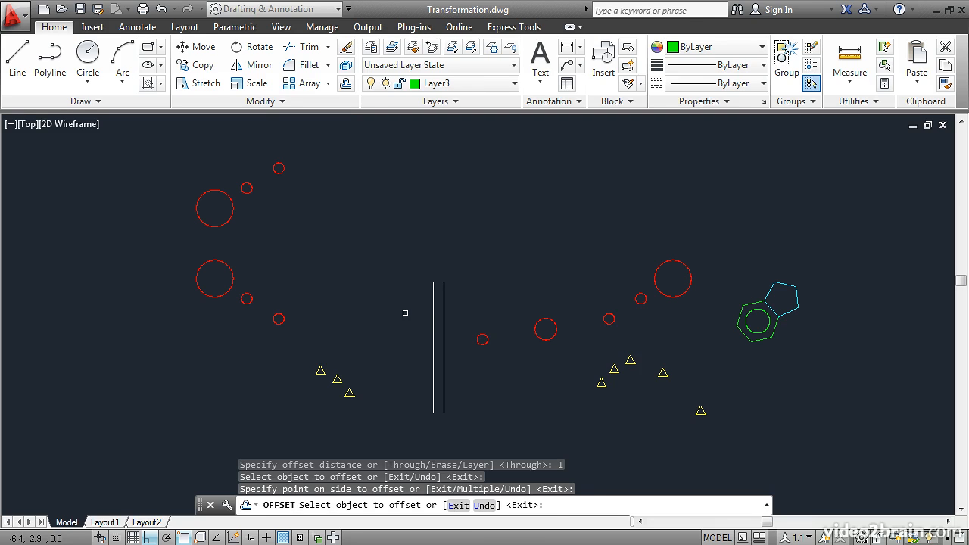
left_click(433, 316)
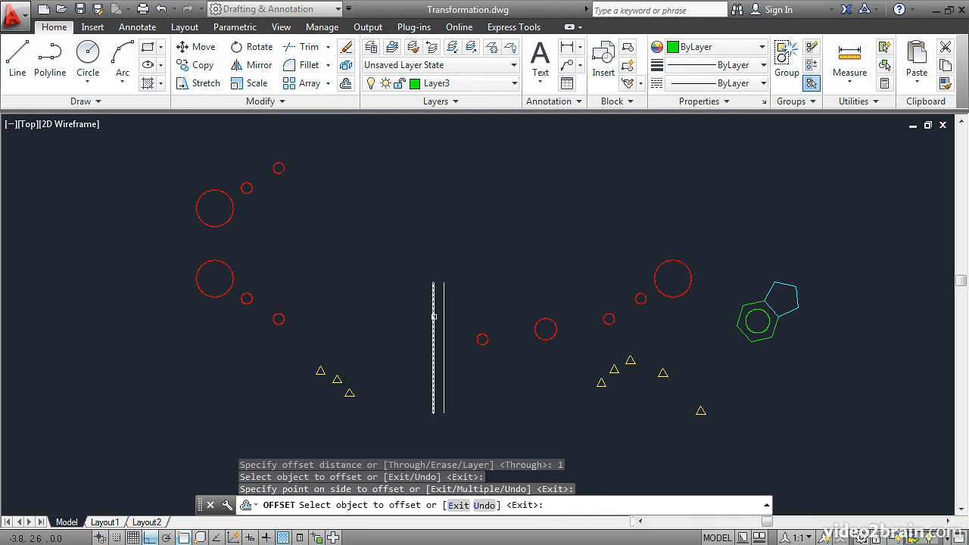
left_click(369, 320)
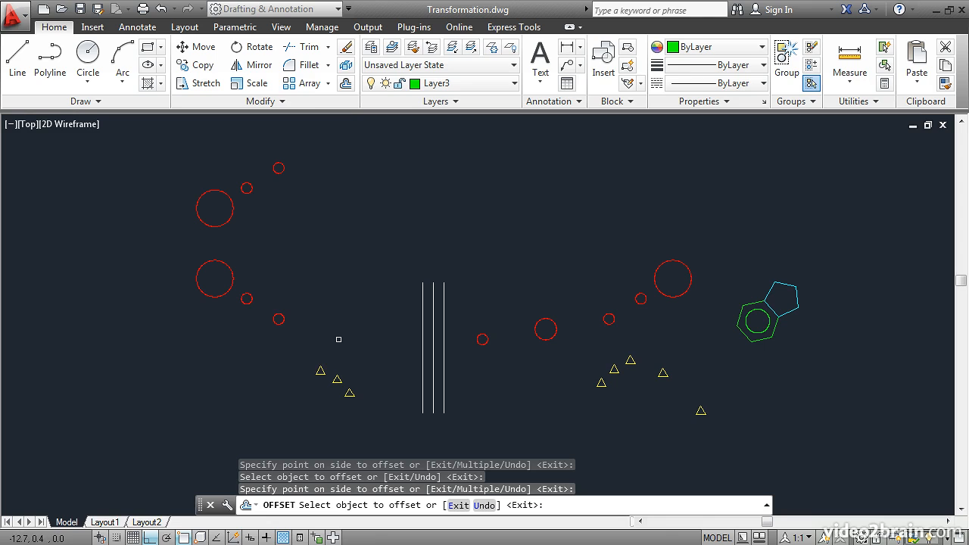
left_click(444, 325)
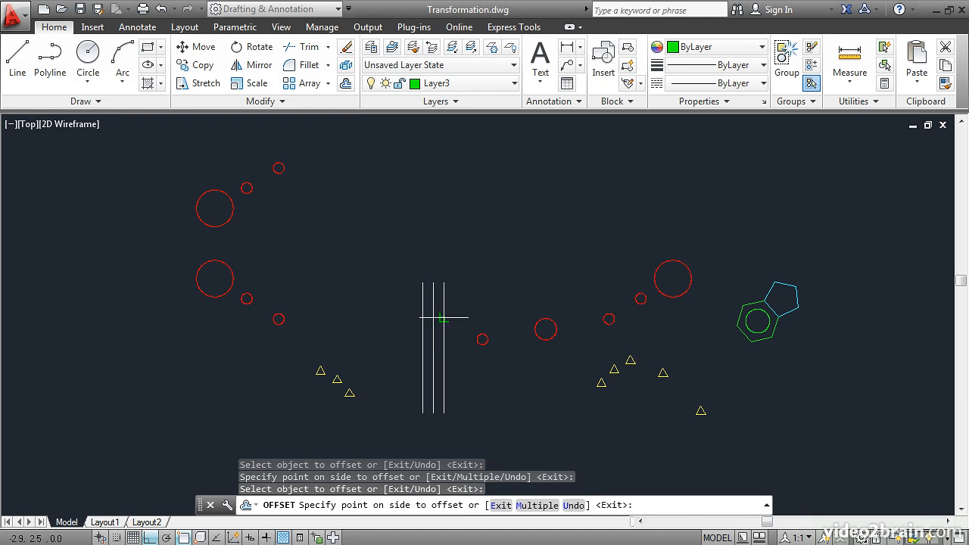
left_click(500, 303)
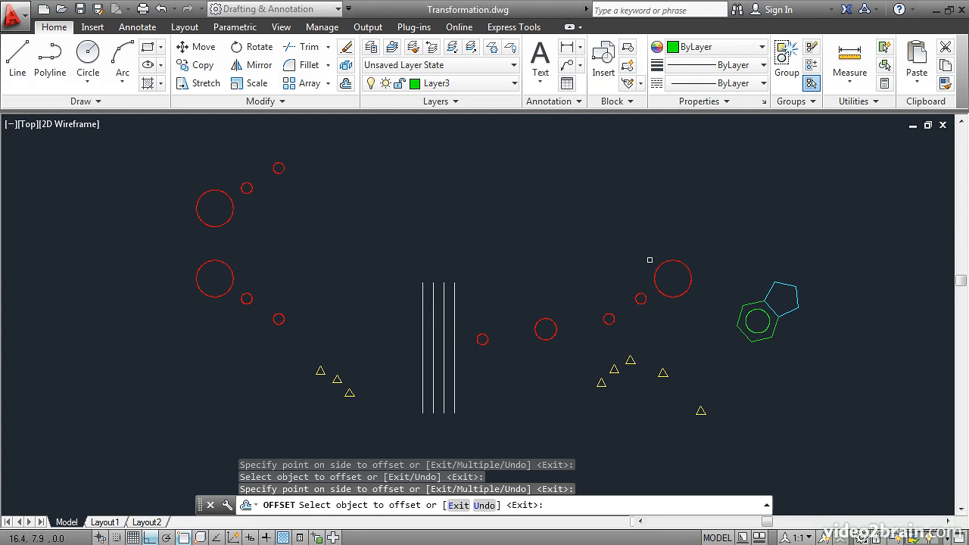
- Offset the large red circle right of the vertical lines and the yellow triangle directly below it outward by the same distance
left_click(659, 268)
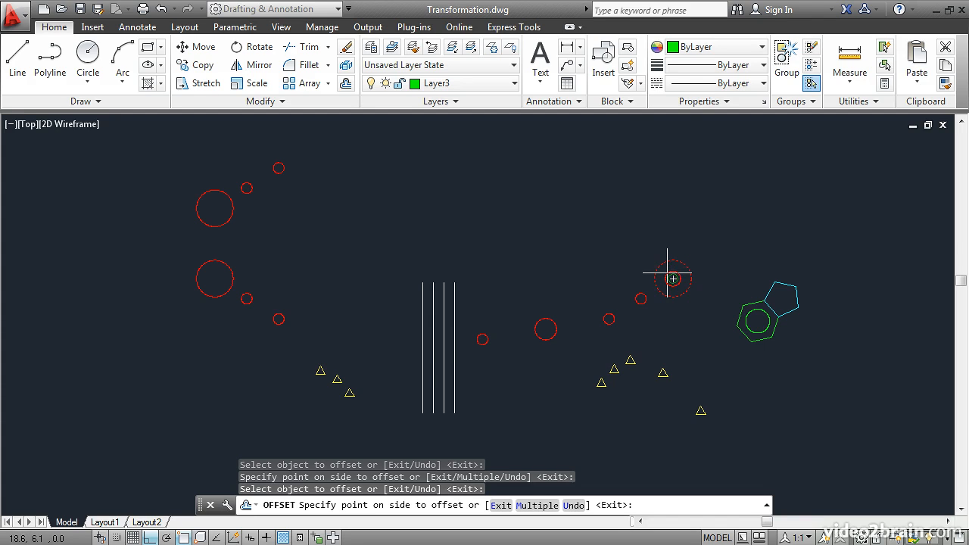
left_click(620, 265)
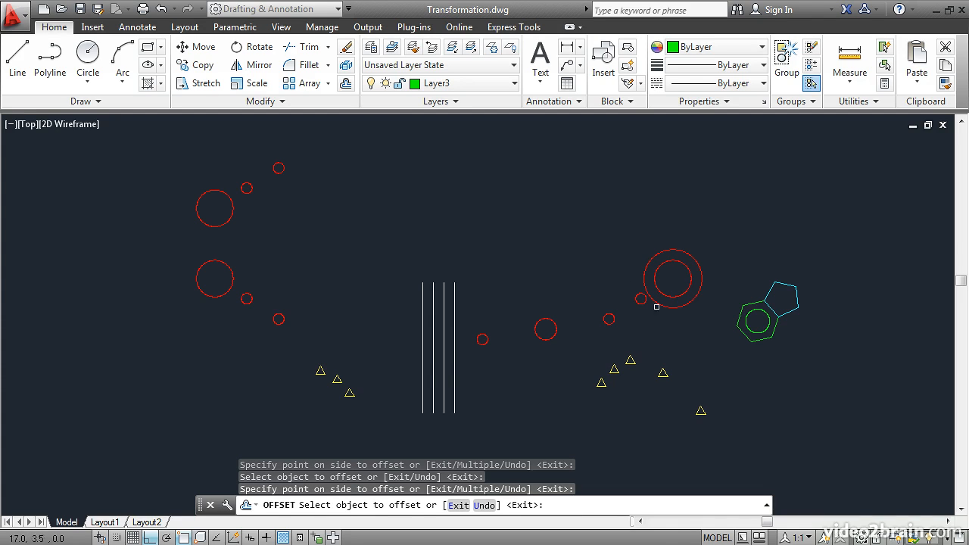
left_click(664, 372)
left_click(699, 358)
key("Return")
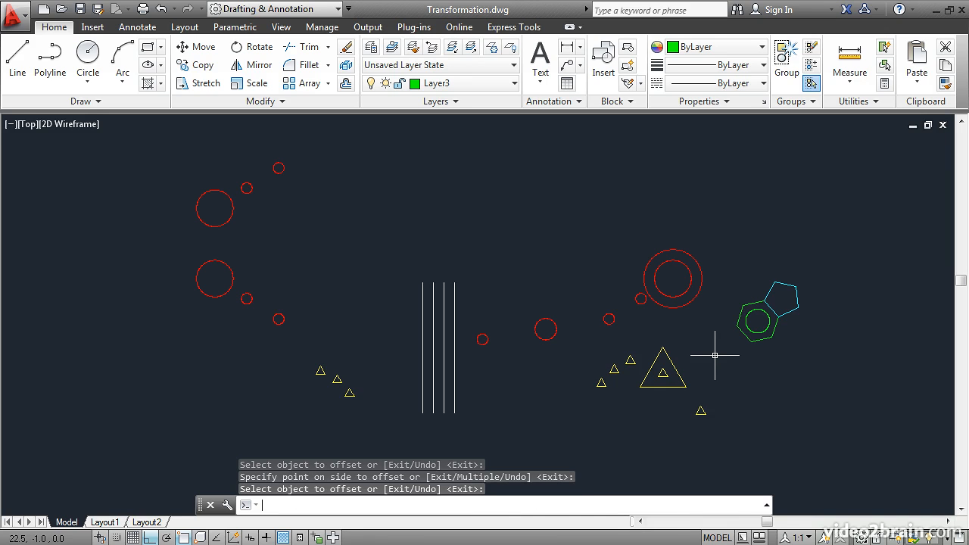